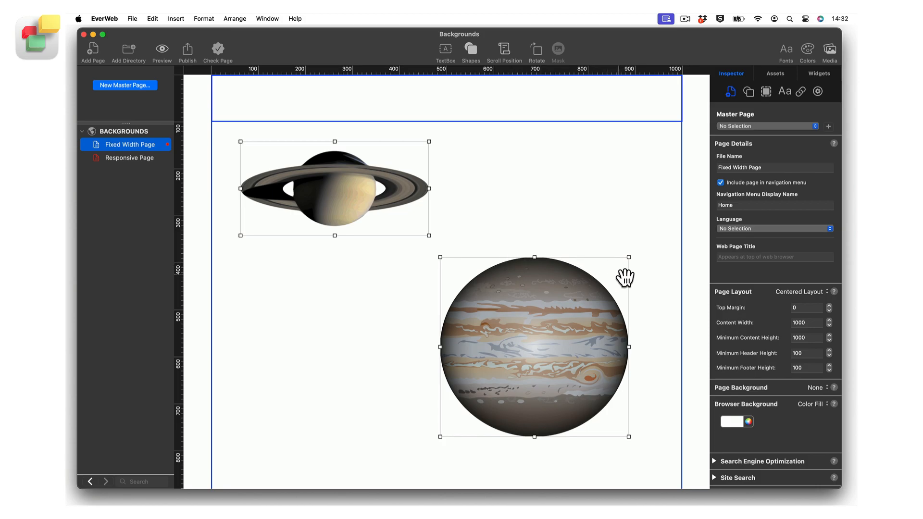
Give the Fixed Width Page a Color Fill page background in the light gray document color
{"action": "left_click", "coordinate": [822, 392]}
{"action": "left_click", "coordinate": [825, 389]}
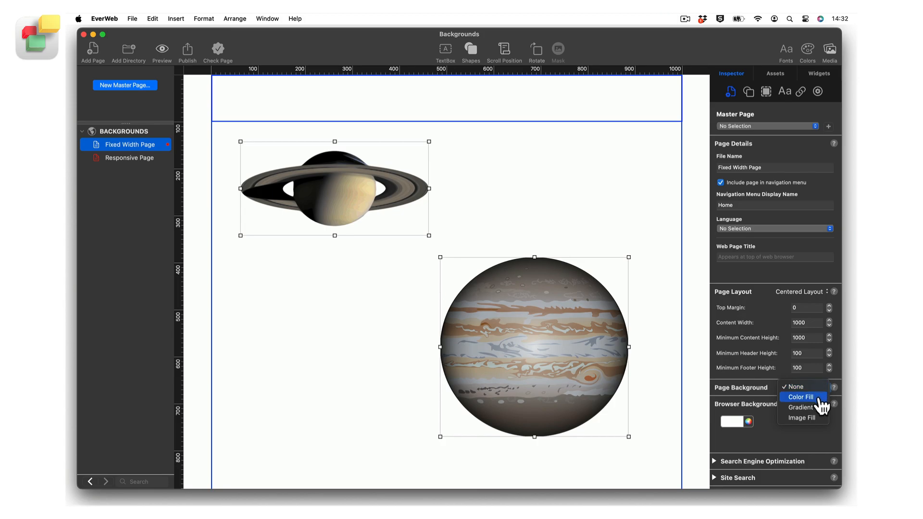
{"action": "left_click", "coordinate": [820, 398]}
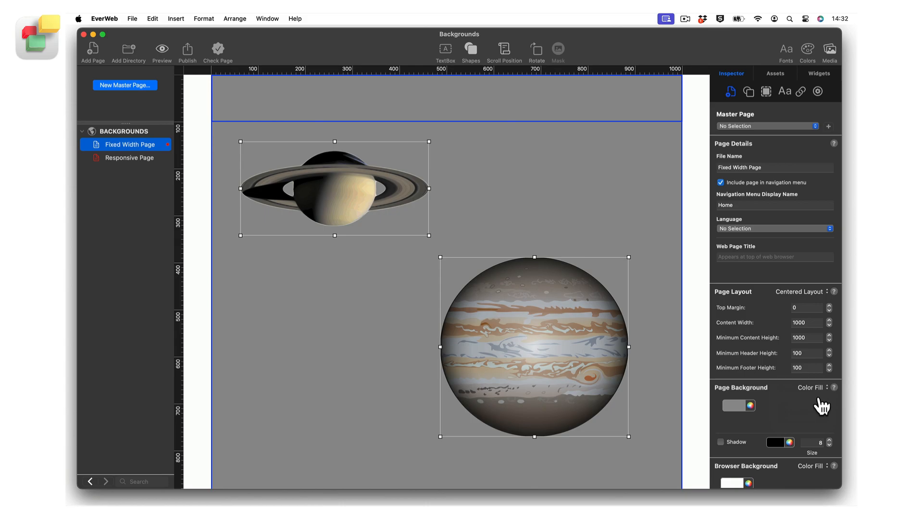
{"action": "left_click", "coordinate": [742, 405]}
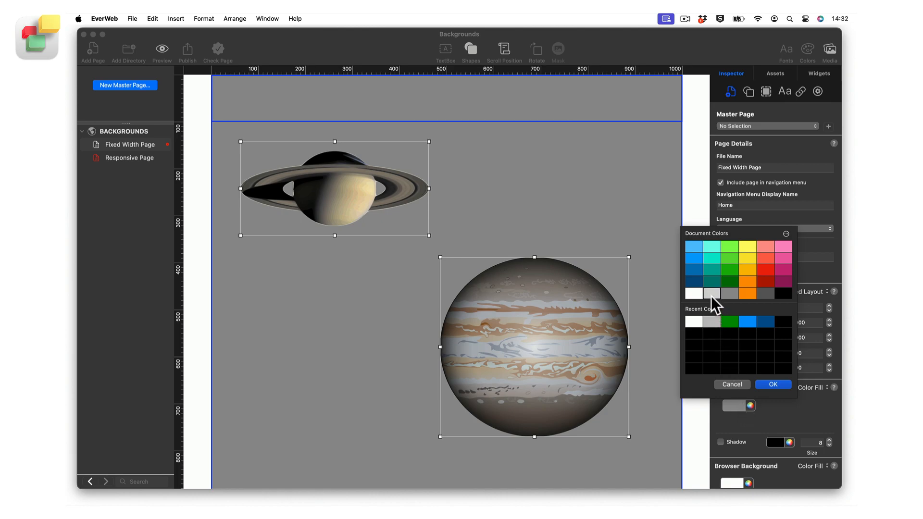
{"action": "left_click", "coordinate": [711, 294]}
Change the page background fill to the Aluminum pencil color and close the color picker
{"action": "left_click", "coordinate": [751, 406]}
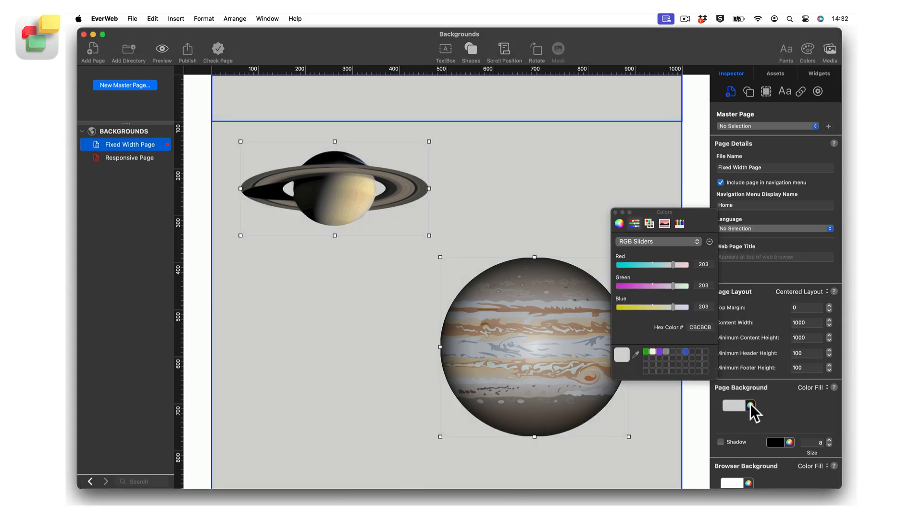
{"action": "left_click", "coordinate": [678, 223]}
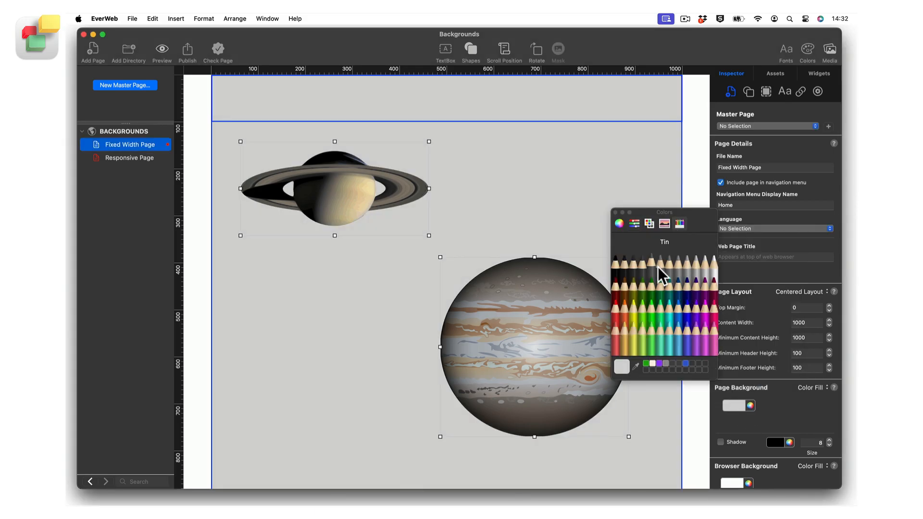
{"action": "left_click", "coordinate": [678, 267]}
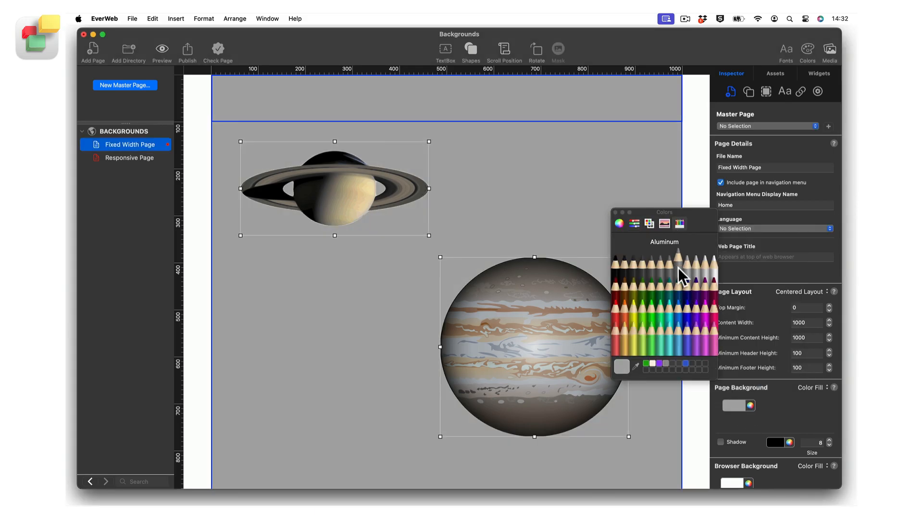
{"action": "left_click", "coordinate": [616, 212]}
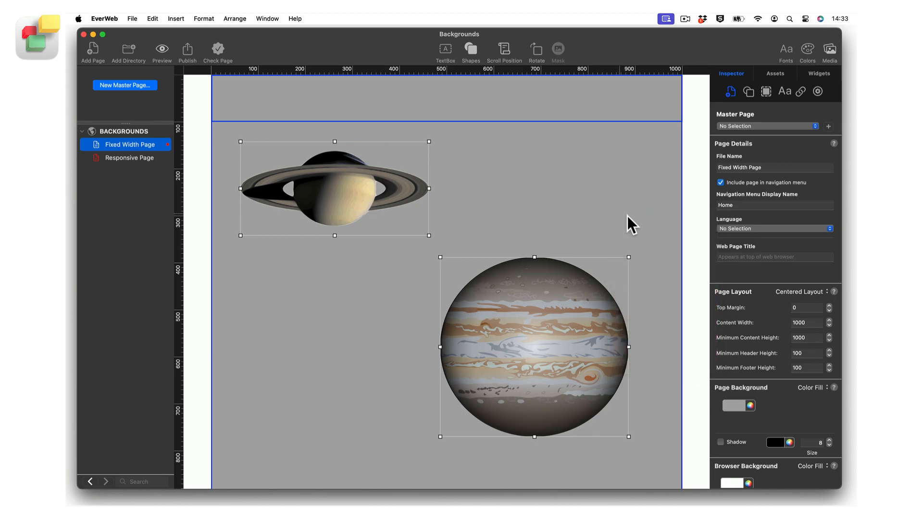
Change the page background to a Gradient Fill, swap its two colors, and swap them back
{"action": "left_click", "coordinate": [824, 391]}
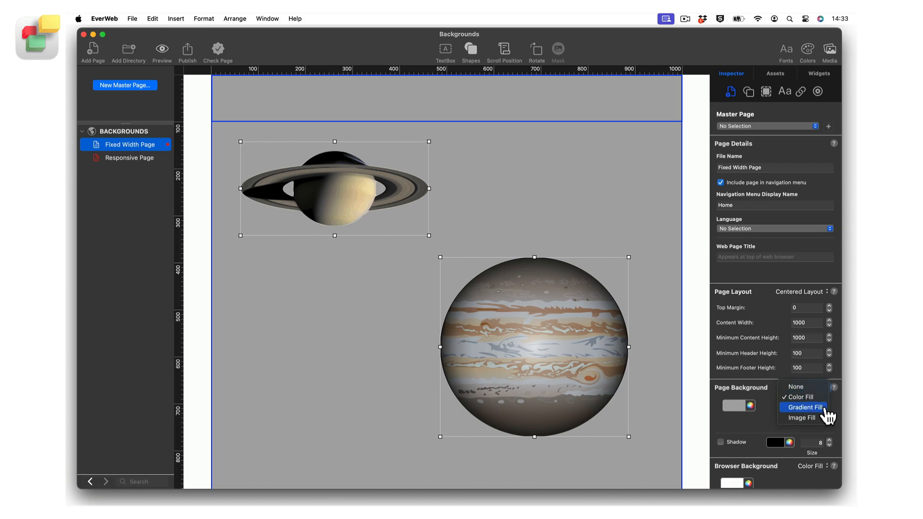
{"action": "left_click", "coordinate": [806, 407]}
{"action": "scroll", "coordinate": [827, 416], "scroll_direction": "down", "scroll_amount": 5}
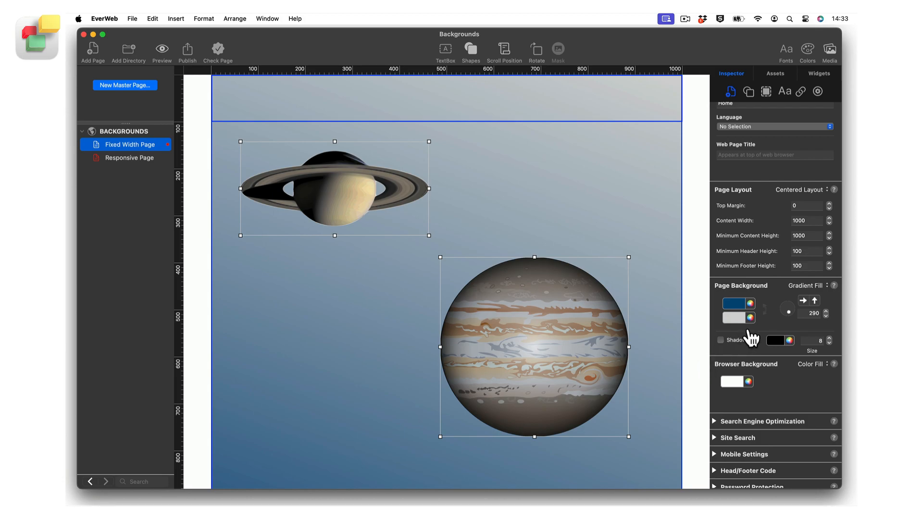
{"action": "left_click", "coordinate": [765, 312]}
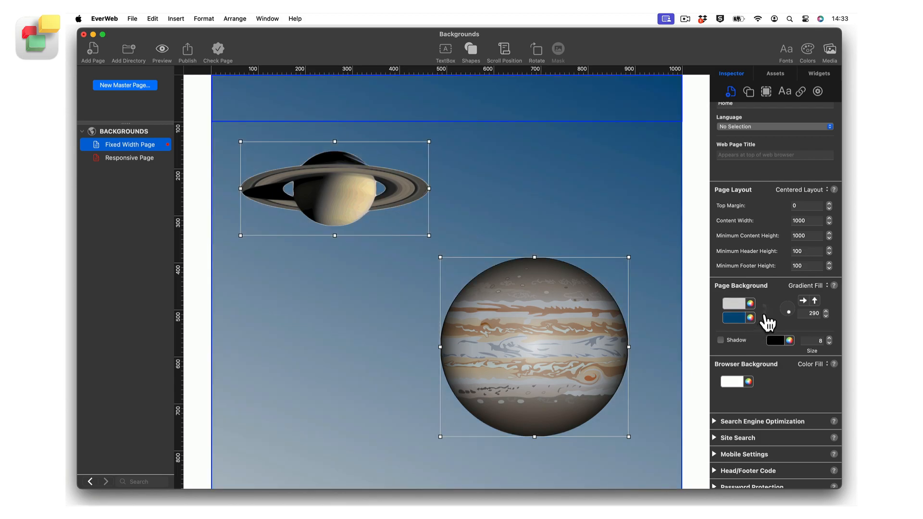
{"action": "left_click", "coordinate": [766, 317]}
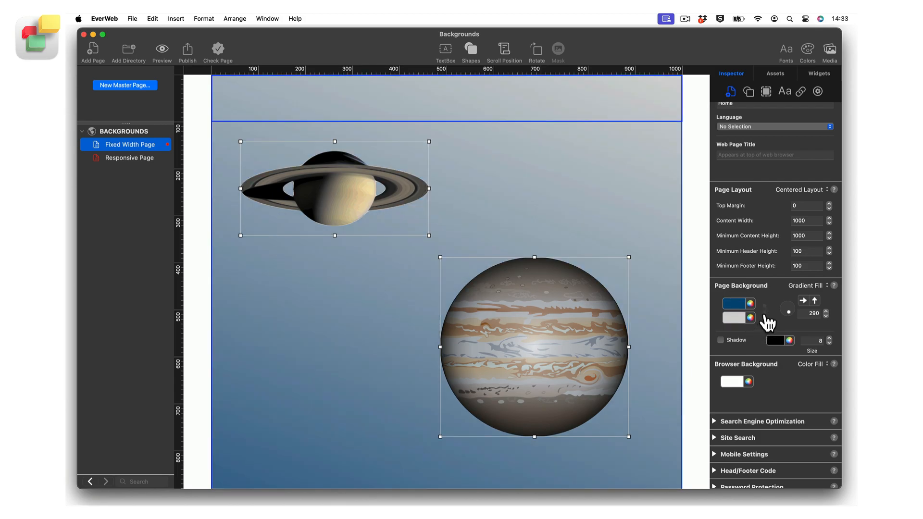
Try the horizontal and vertical gradient directions, and rotate the page background gradient to an angle of about 219
{"action": "left_click", "coordinate": [804, 301]}
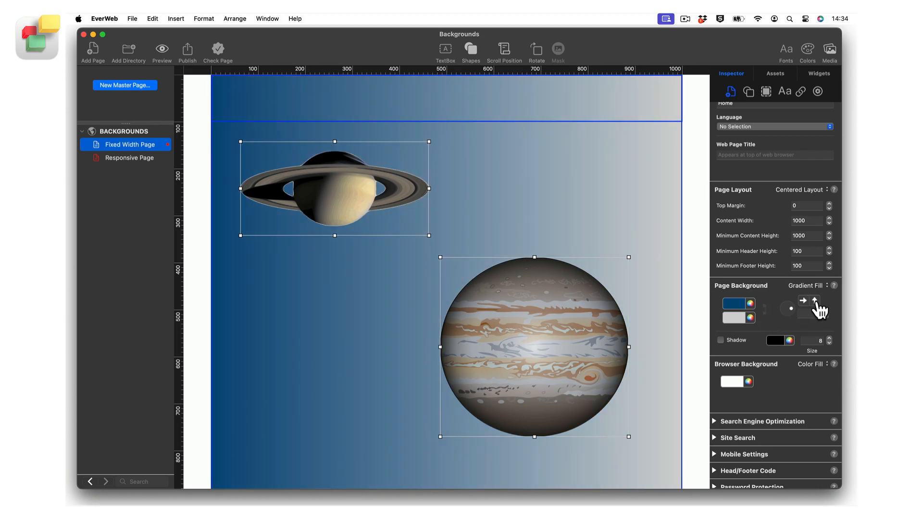
{"action": "left_click", "coordinate": [814, 301]}
{"action": "left_click", "coordinate": [804, 301]}
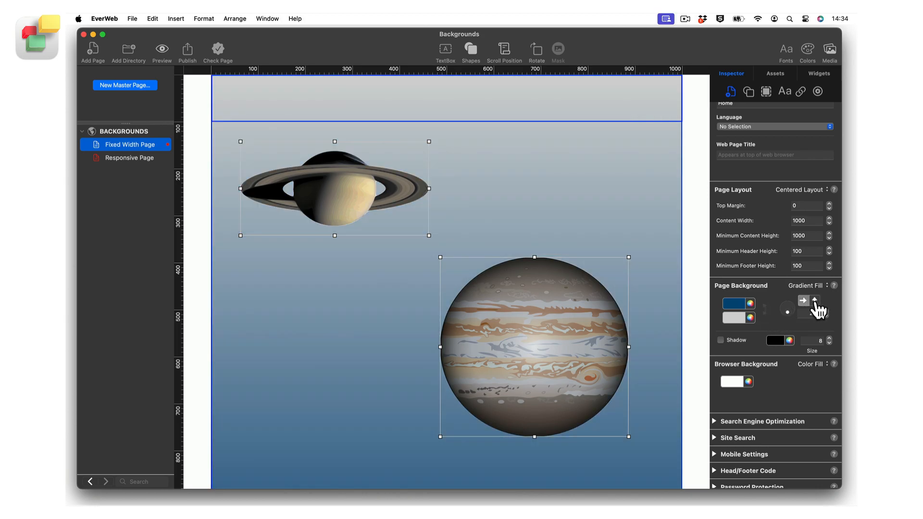
{"action": "left_click", "coordinate": [815, 301]}
{"action": "left_click", "coordinate": [791, 314]}
{"action": "mouse_move", "coordinate": [789, 312]}
{"action": "left_mouse_down"}
{"action": "mouse_move", "coordinate": [784, 321]}
{"action": "mouse_move", "coordinate": [793, 312]}
{"action": "mouse_move", "coordinate": [784, 306]}
{"action": "mouse_move", "coordinate": [783, 318]}
{"action": "left_mouse_up"}
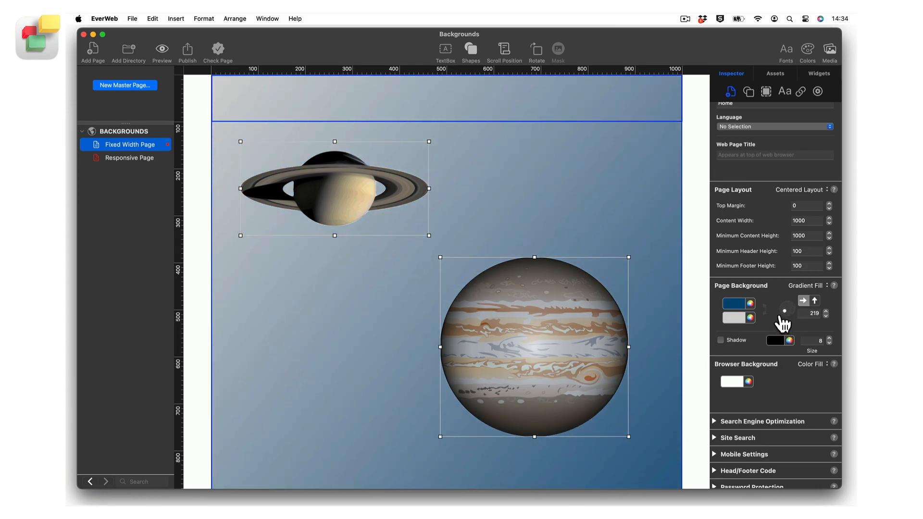
Set the gradient angle to 270, and nudge it down and back up by one increment
{"action": "double_click", "coordinate": [818, 313]}
{"action": "type", "text": "270"}
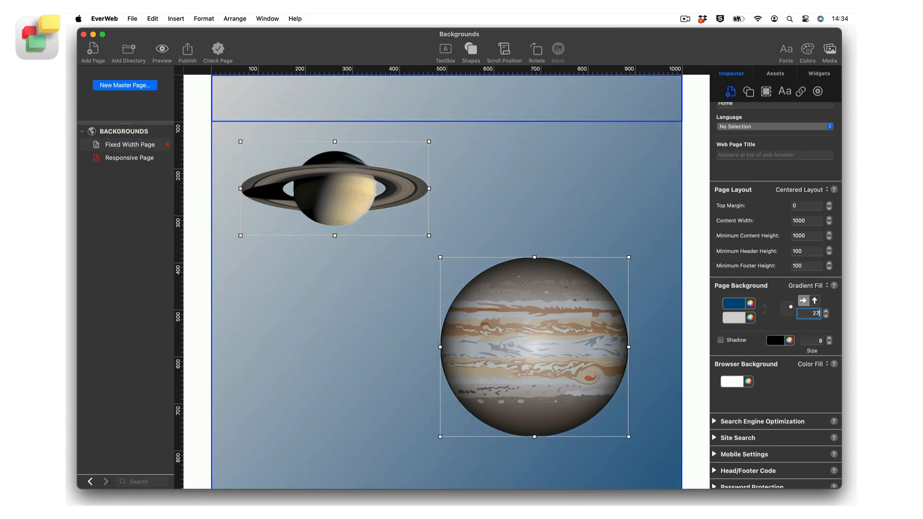
{"action": "left_click", "coordinate": [826, 316]}
{"action": "left_click", "coordinate": [827, 310]}
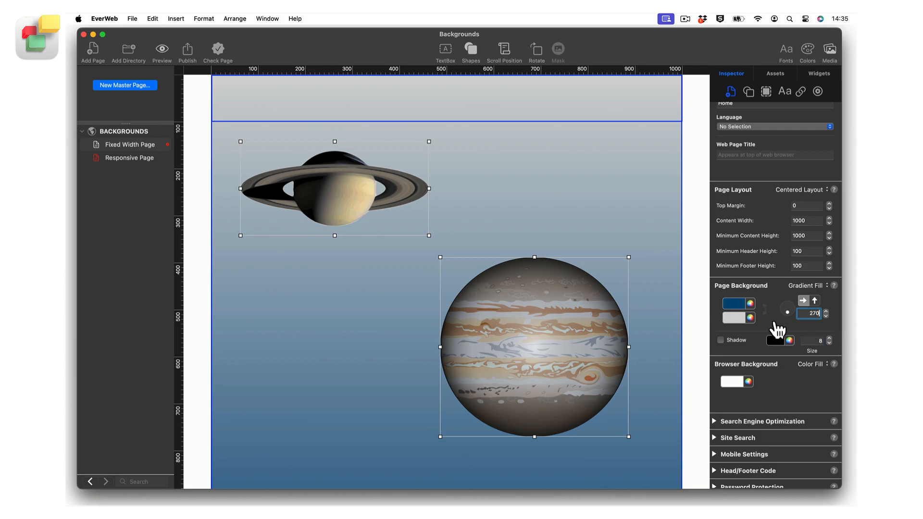
Enable the page background shadow in orange with a size of 36, and preview the page
{"action": "left_click", "coordinate": [721, 340]}
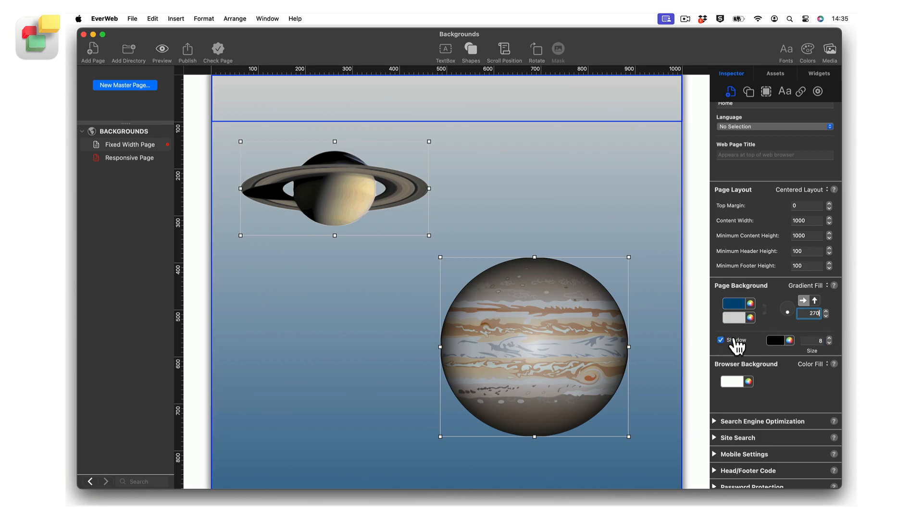
{"action": "left_click", "coordinate": [777, 341]}
{"action": "left_click", "coordinate": [786, 231]}
{"action": "left_click", "coordinate": [829, 338]}
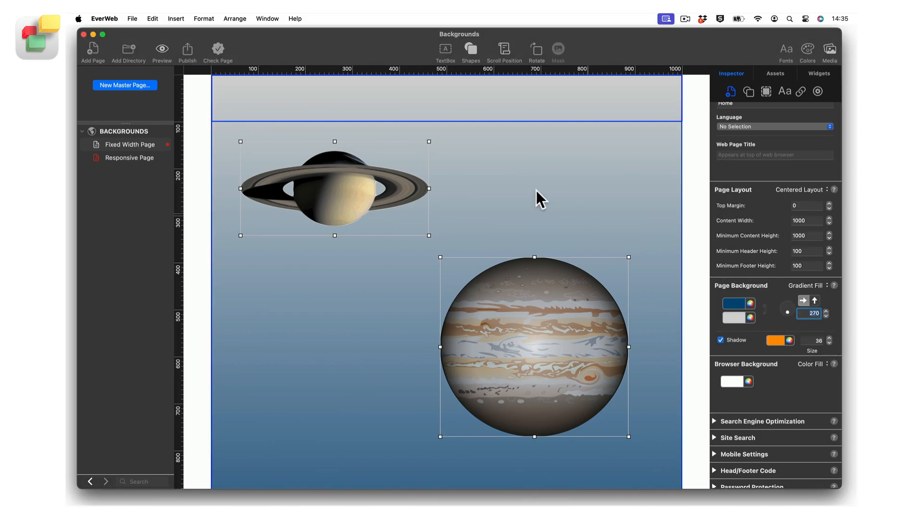
{"action": "left_click", "coordinate": [172, 48]}
{"action": "left_click", "coordinate": [197, 79]}
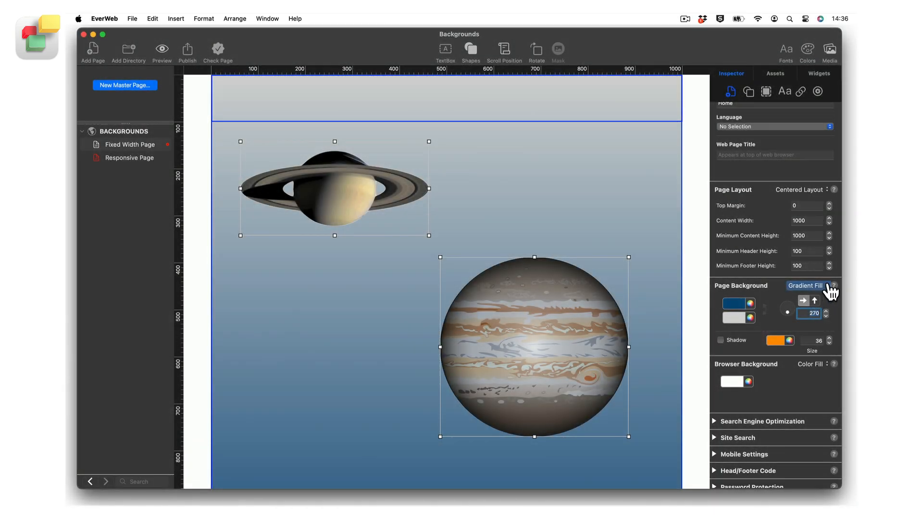
Change the page background to an Image Fill using earth-1.jpg
{"action": "left_click", "coordinate": [830, 289]}
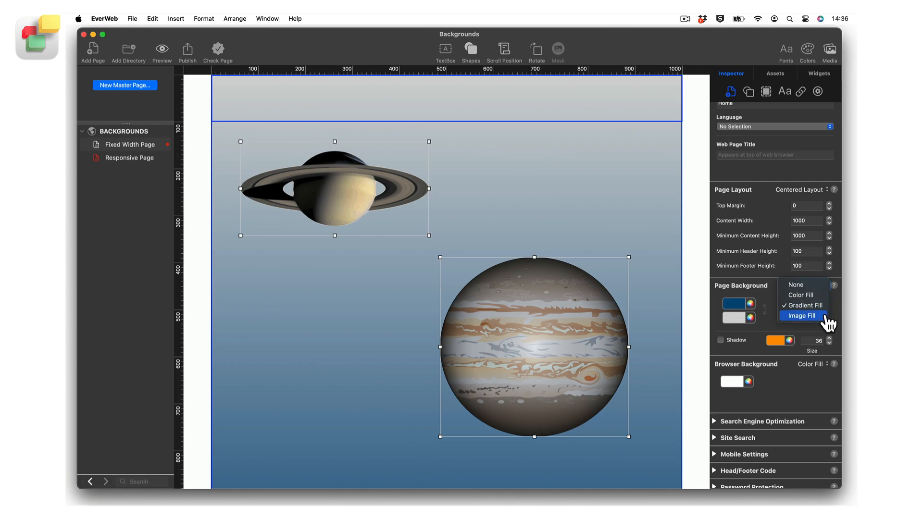
{"action": "left_click", "coordinate": [802, 316]}
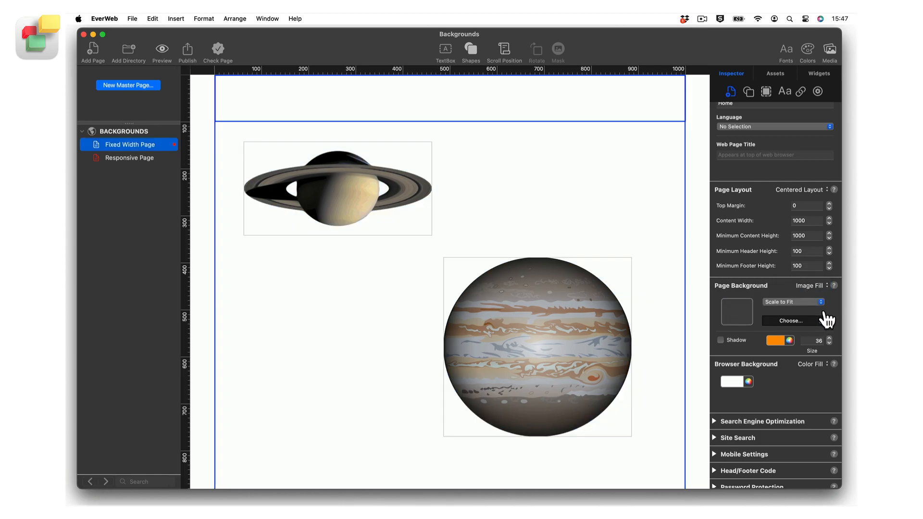
{"action": "left_click", "coordinate": [816, 323]}
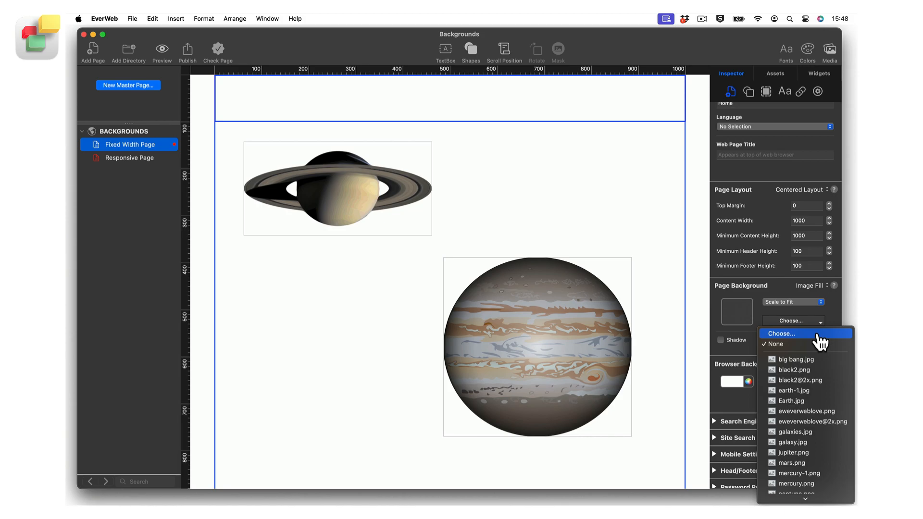
{"action": "left_click", "coordinate": [835, 390]}
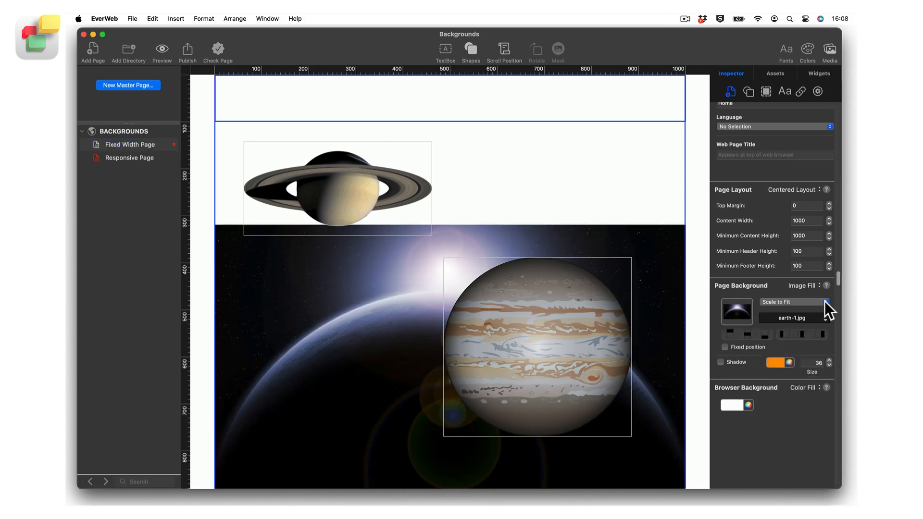
Show the background image at Original Size, align it to the top, and try left and right alignment before centering it horizontally
{"action": "left_click", "coordinate": [825, 301]}
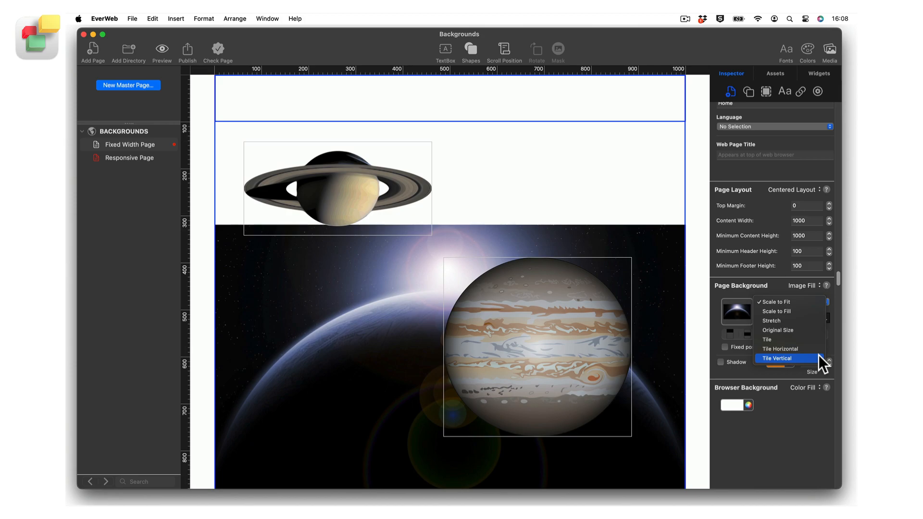
{"action": "left_click", "coordinate": [818, 331]}
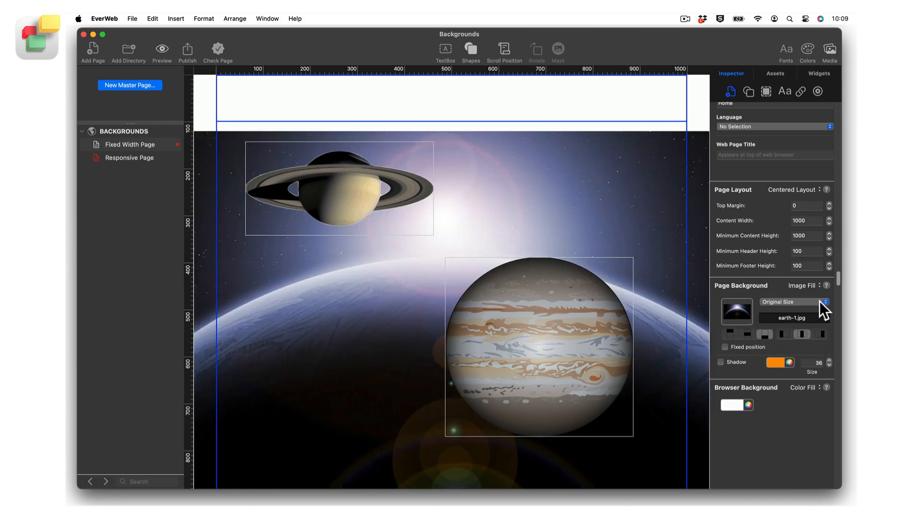
{"action": "left_click", "coordinate": [748, 334]}
{"action": "left_click", "coordinate": [729, 334]}
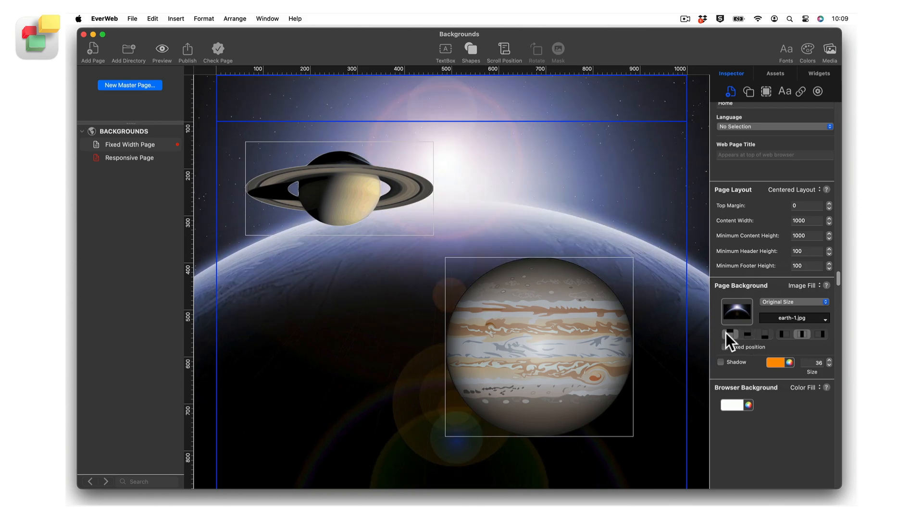
{"action": "left_click", "coordinate": [782, 335]}
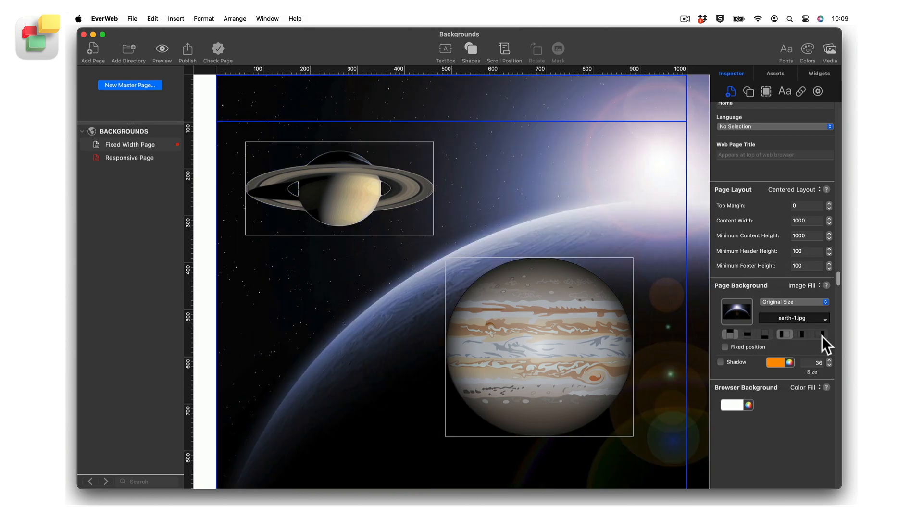
{"action": "left_click", "coordinate": [820, 335]}
{"action": "left_click", "coordinate": [803, 335]}
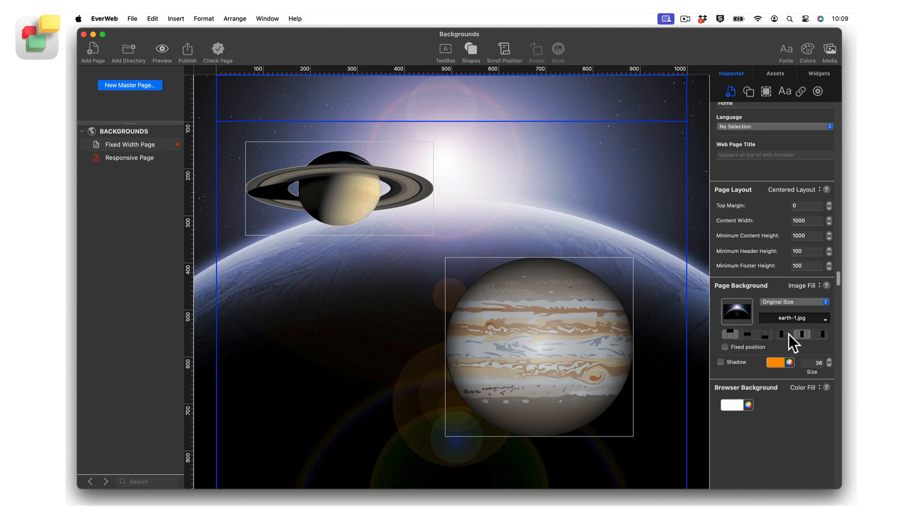
Center the background image vertically, enable Fixed position, and check how the image behaves as the page scrolls
{"action": "left_click", "coordinate": [746, 333]}
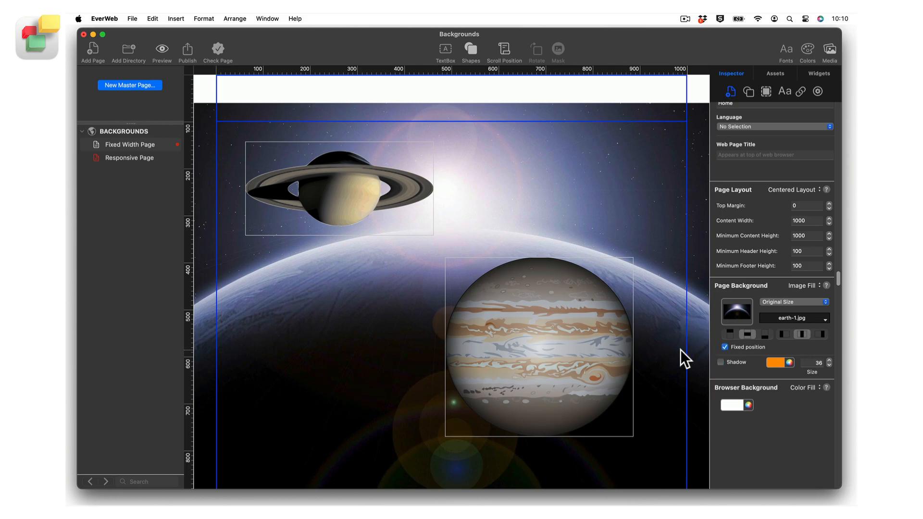
{"action": "scroll", "coordinate": [673, 351], "scroll_direction": "down", "scroll_amount": 6}
{"action": "scroll", "coordinate": [674, 351], "scroll_direction": "up", "scroll_amount": 2}
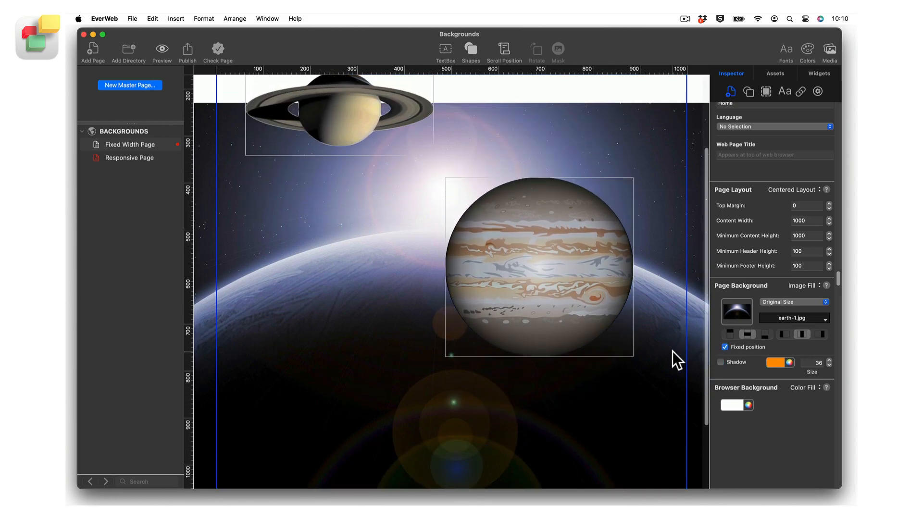
{"action": "scroll", "coordinate": [673, 358], "scroll_direction": "up", "scroll_amount": 2}
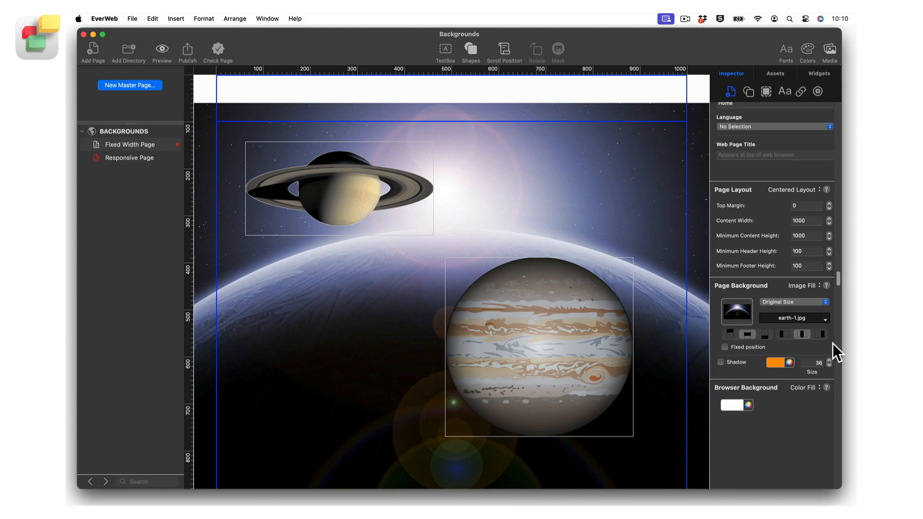
Set the background image scaling to Stretch and open the Responsive Page
{"action": "left_click", "coordinate": [824, 302]}
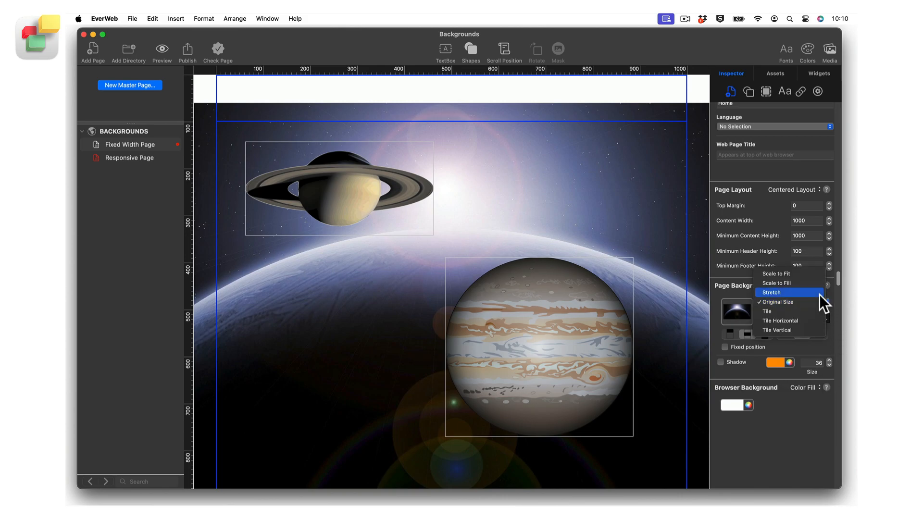
{"action": "left_click", "coordinate": [819, 294]}
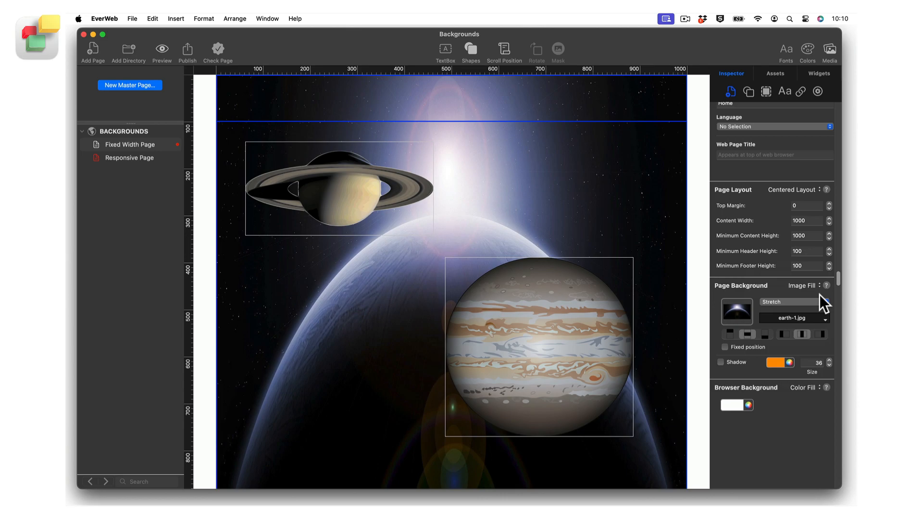
{"action": "left_click", "coordinate": [165, 156]}
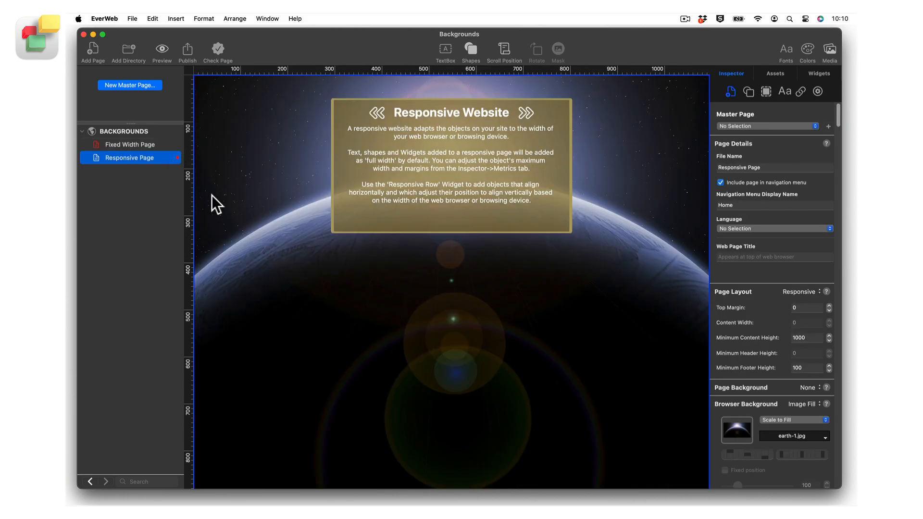